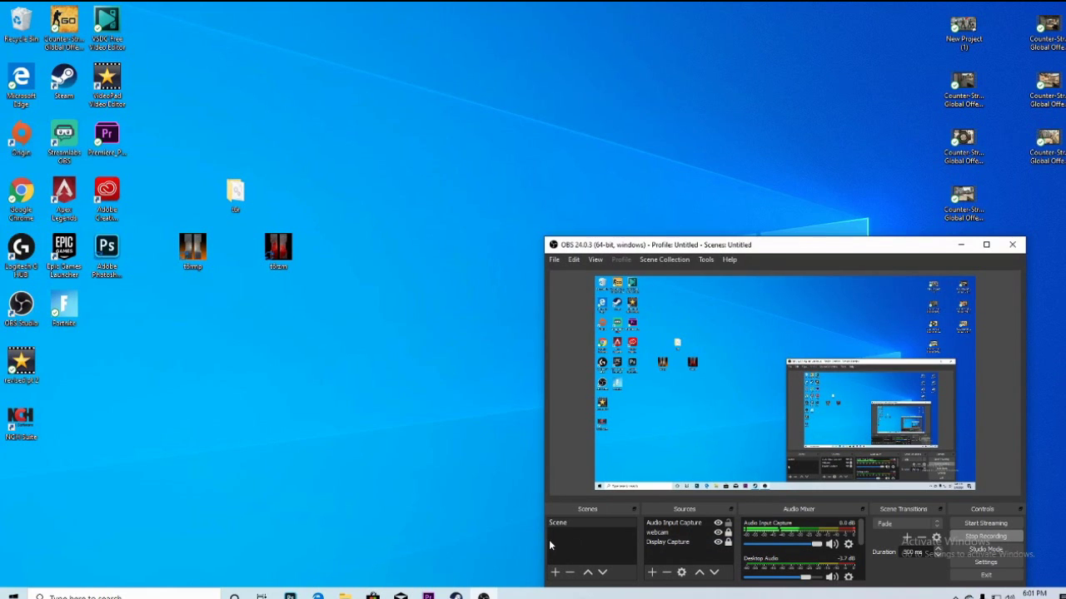
# Step: Minimize the OBS recording window to reveal the full desktop
pyautogui.click(432, 520)
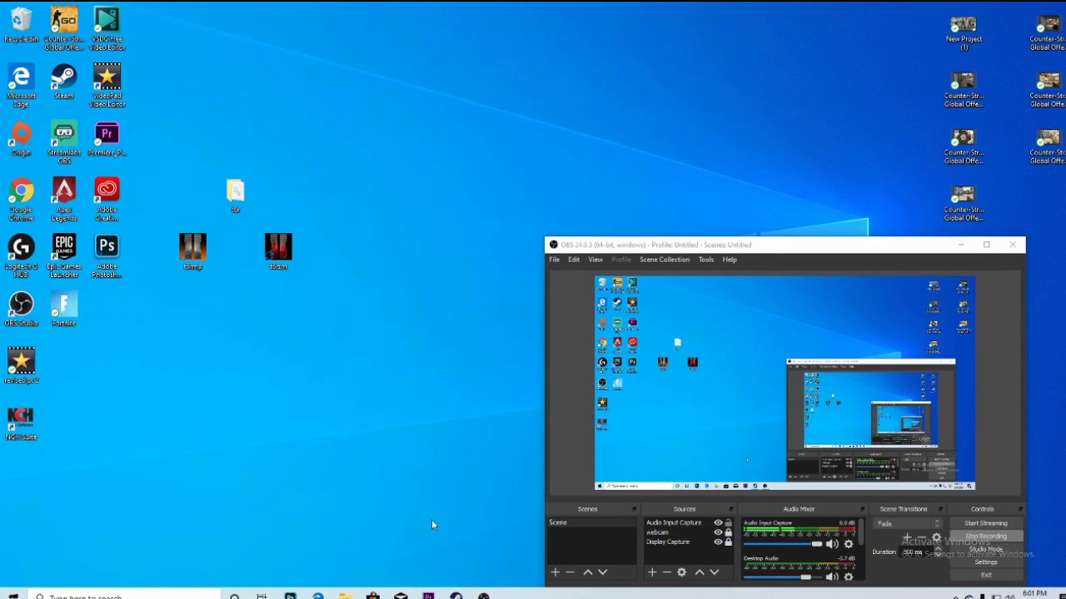
pyautogui.click(960, 245)
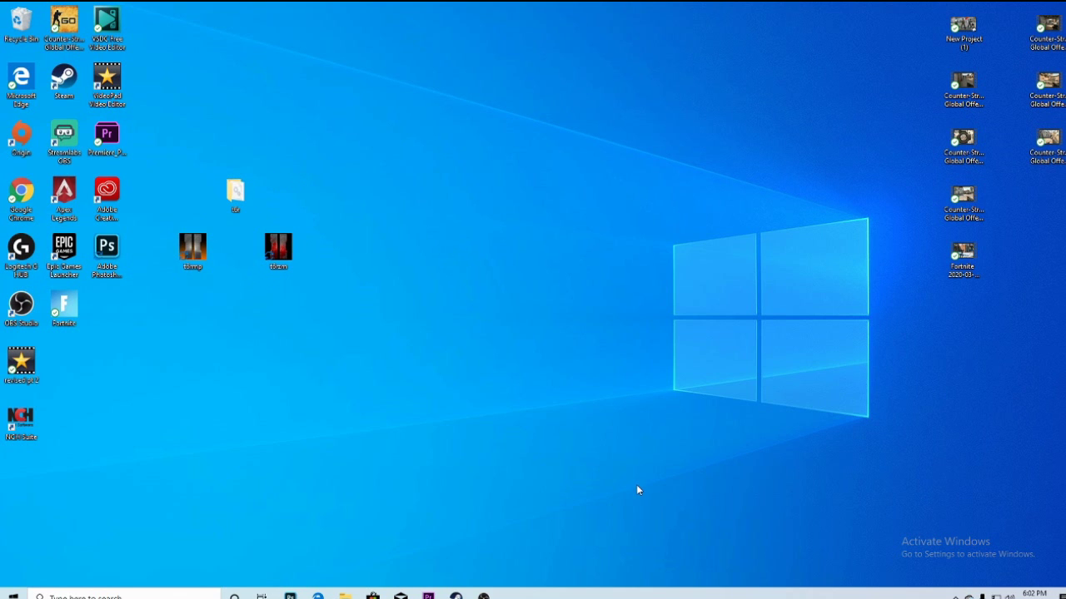
# Step: In Big Picture controller settings, enable PlayStation Configuration Support, leave Xbox support off, and return to Settings
pyautogui.moveTo(456, 595)
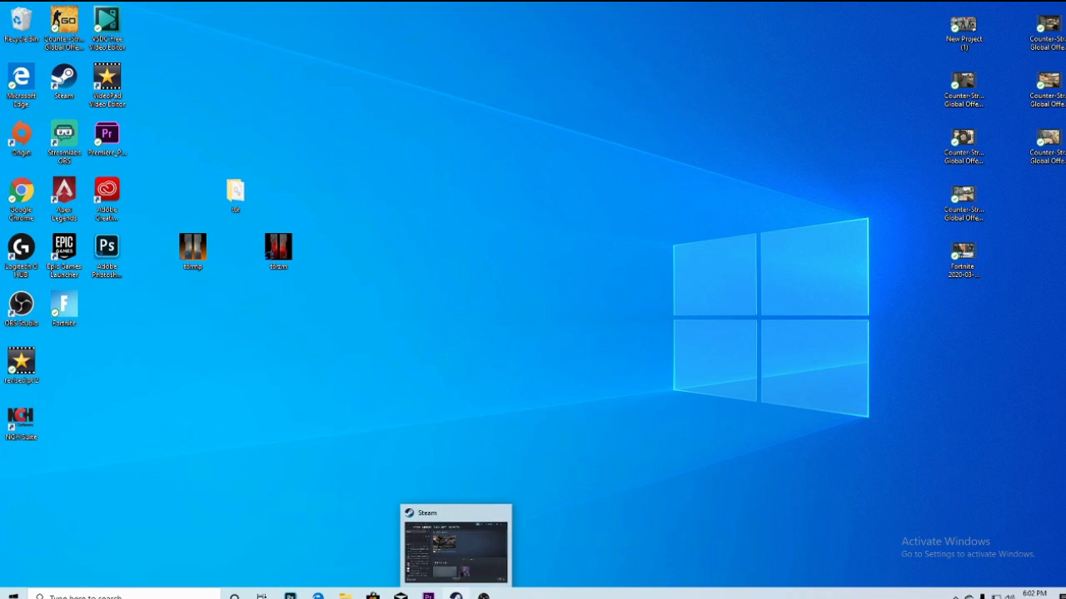
pyautogui.click(461, 572)
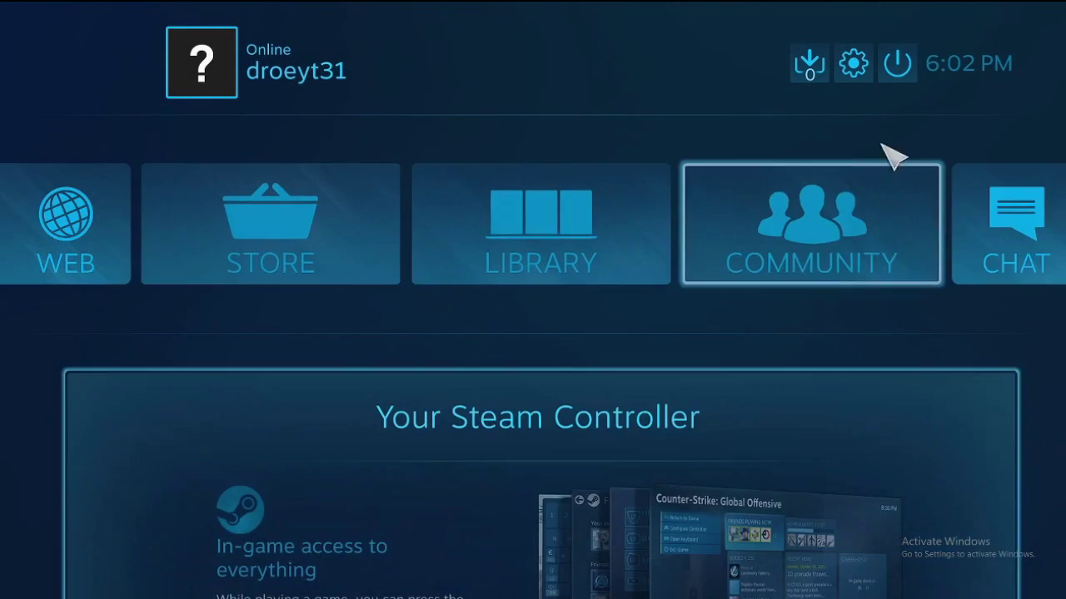
pyautogui.click(855, 65)
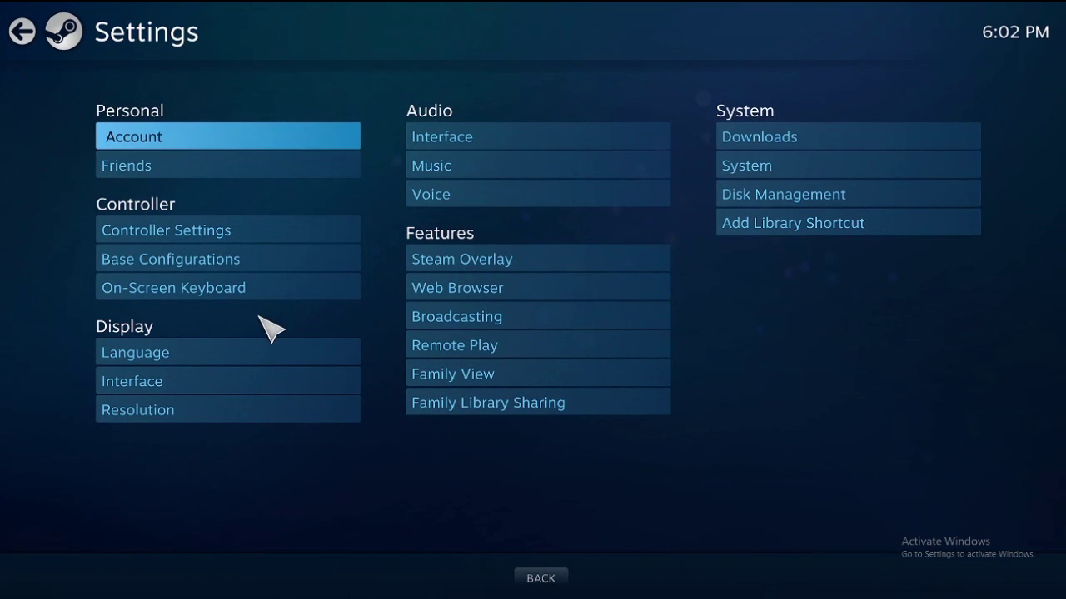
pyautogui.click(166, 225)
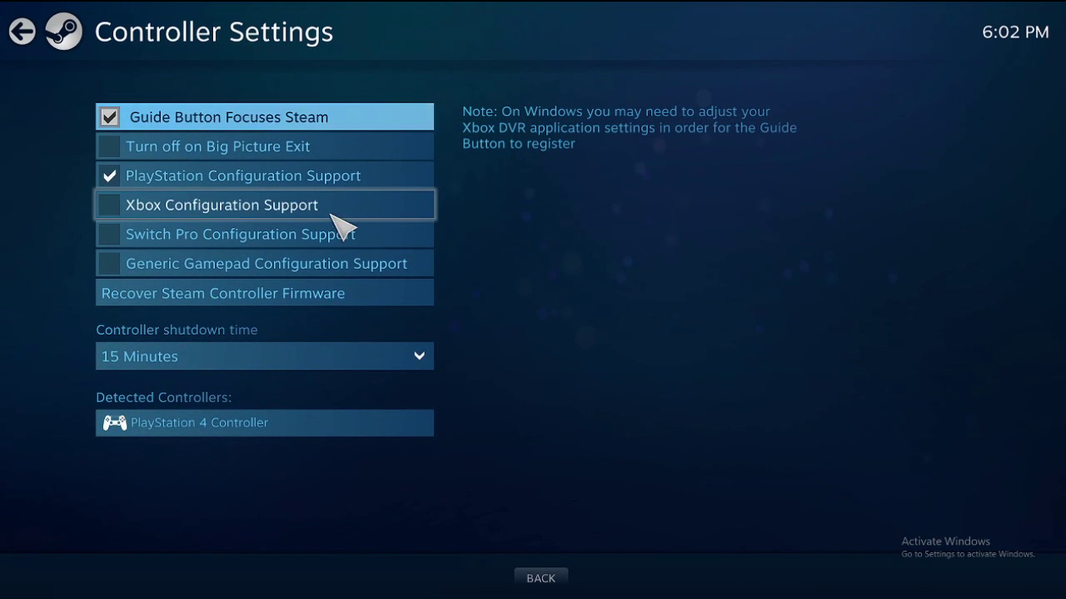
pyautogui.click(389, 177)
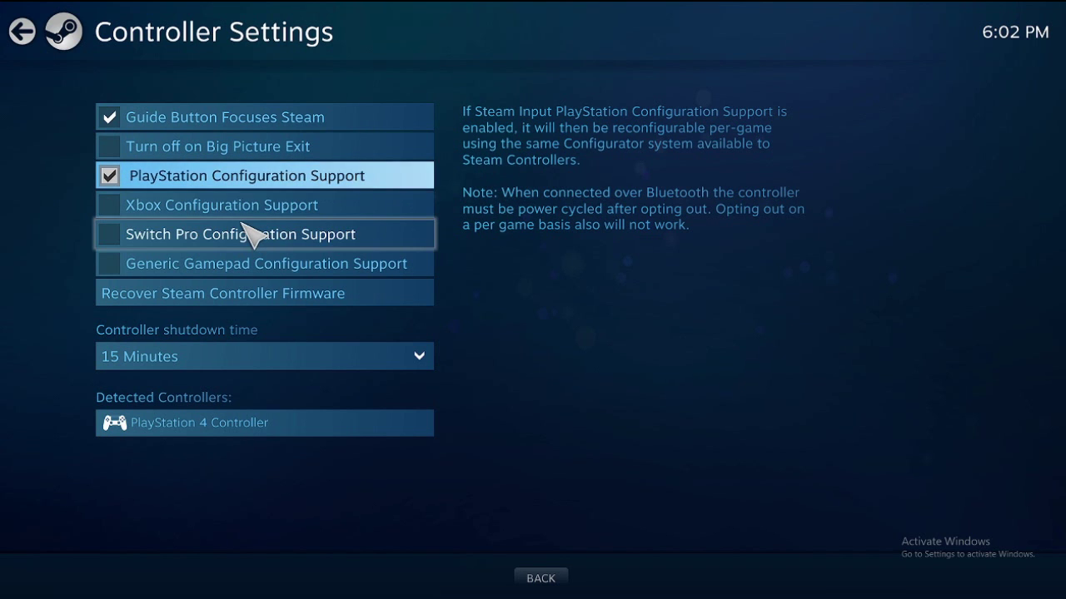
pyautogui.click(312, 207)
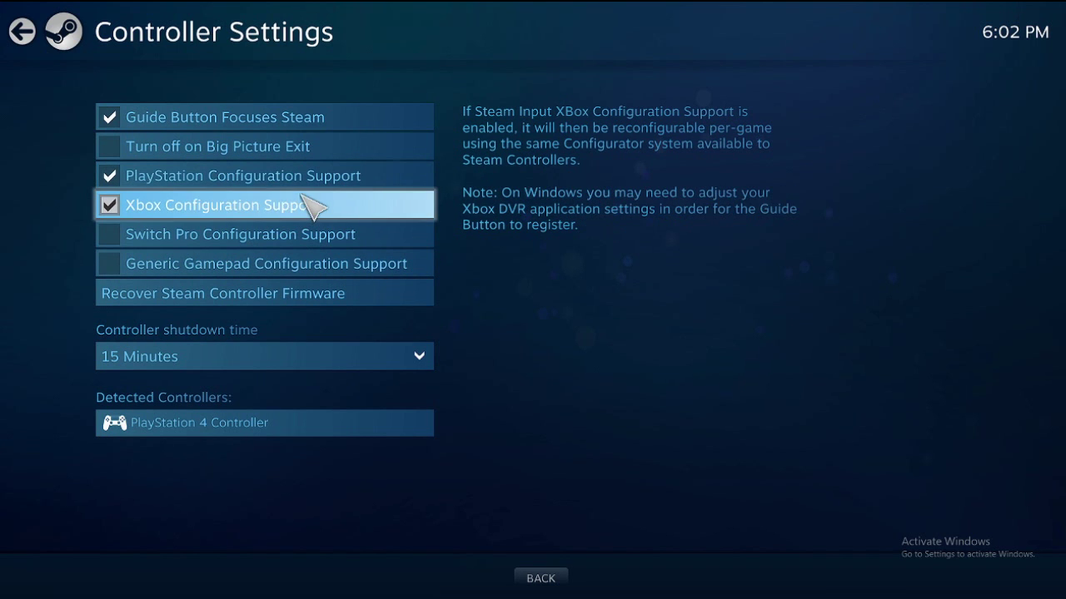
pyautogui.click(283, 208)
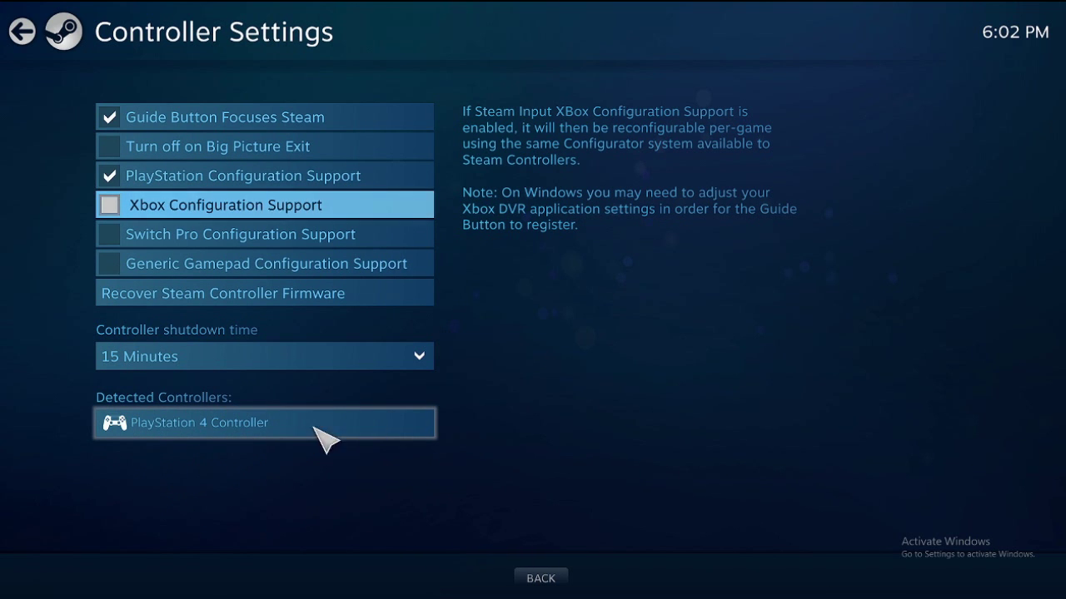
pyautogui.click(24, 32)
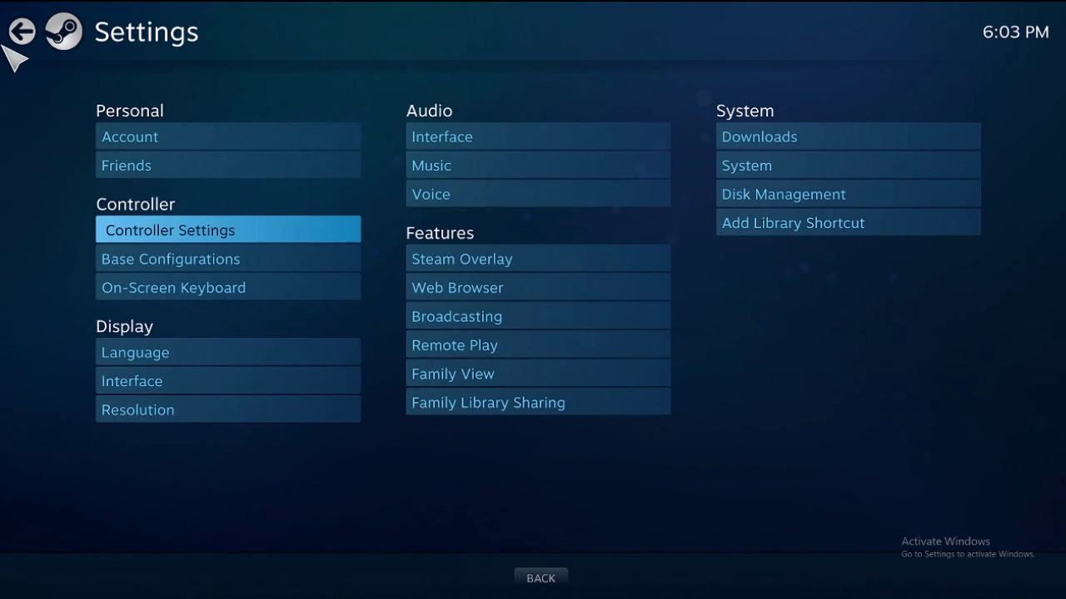
# Step: Leave settings and move focus through the Big Picture home screen tiles
pyautogui.click(24, 32)
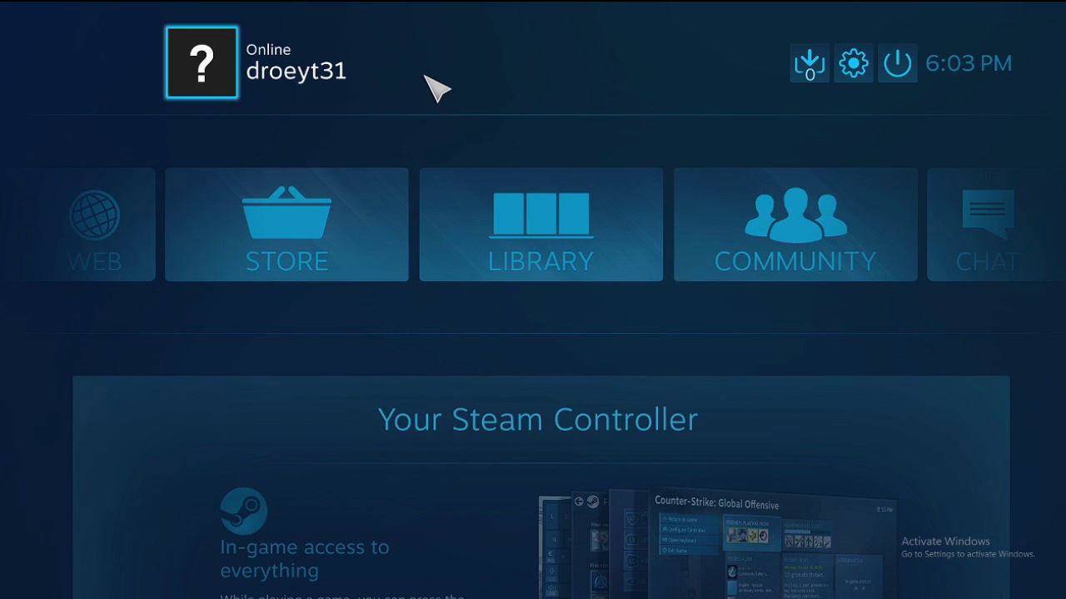
pyautogui.press('Down')
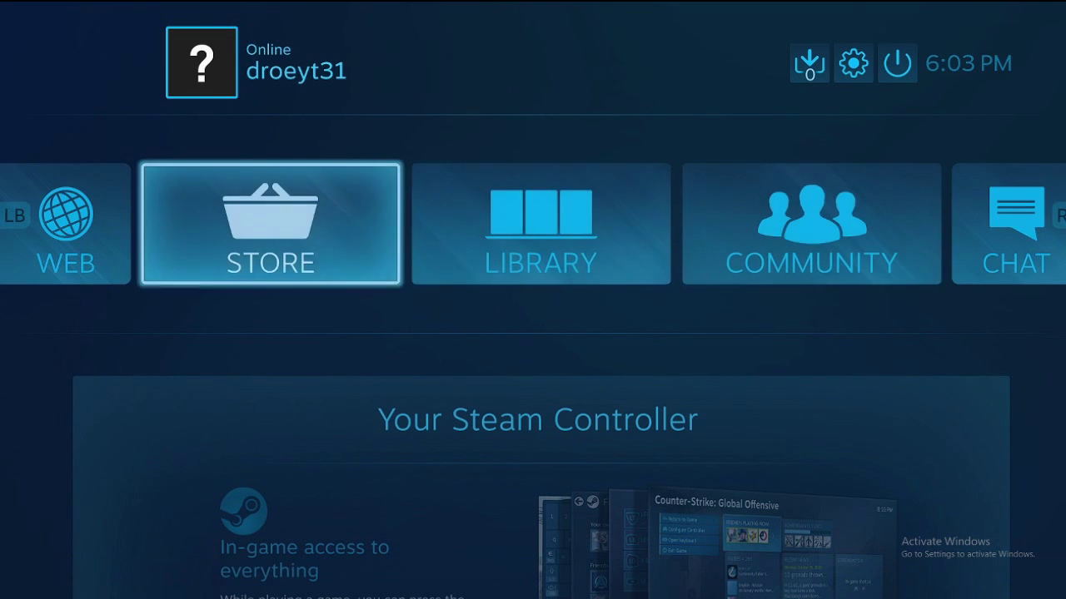
pyautogui.press('Right')
pyautogui.press('Right')
pyautogui.press('Right')
pyautogui.press('Left')
pyautogui.press('Left')
pyautogui.press('Left')
pyautogui.press('Left')
pyautogui.press('Right')
pyautogui.press('Right')
pyautogui.press('Right')
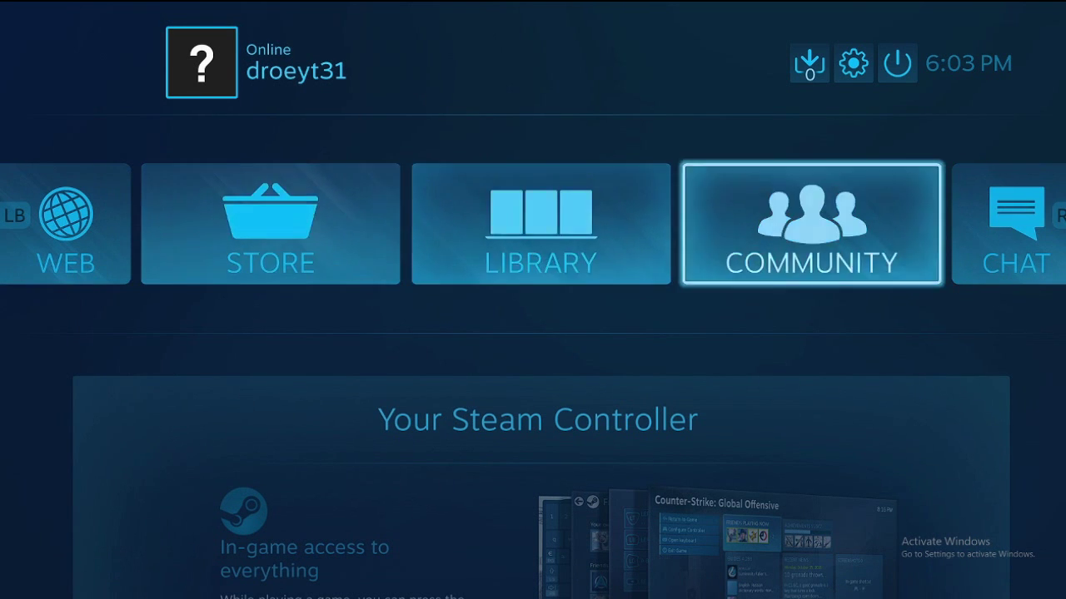
pyautogui.press('Right')
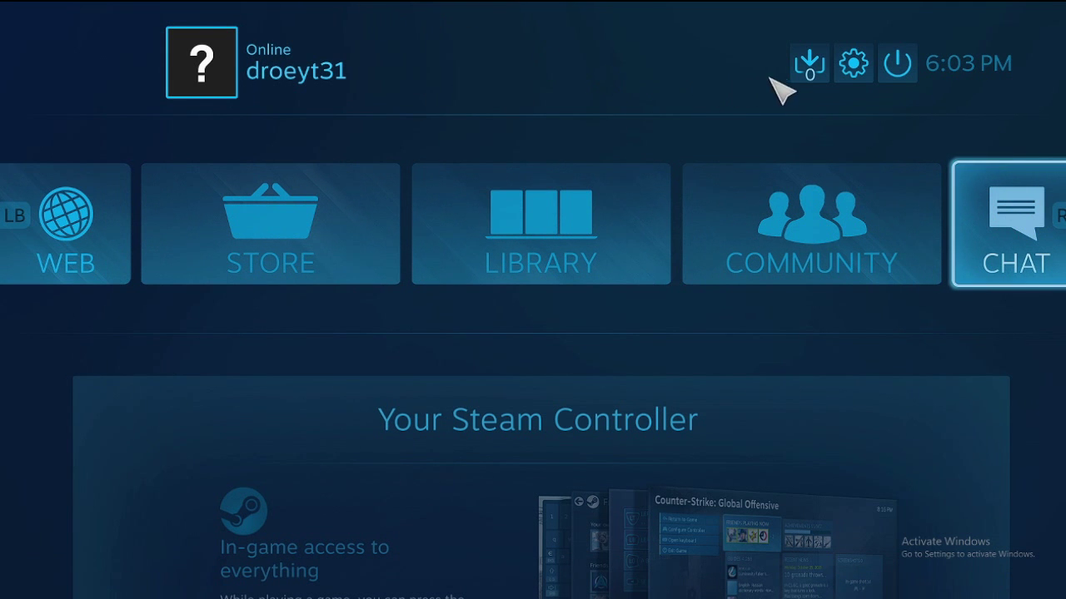
# Step: Check downloads, list the library's games, and view the T6RMP page before going back
pyautogui.click(813, 69)
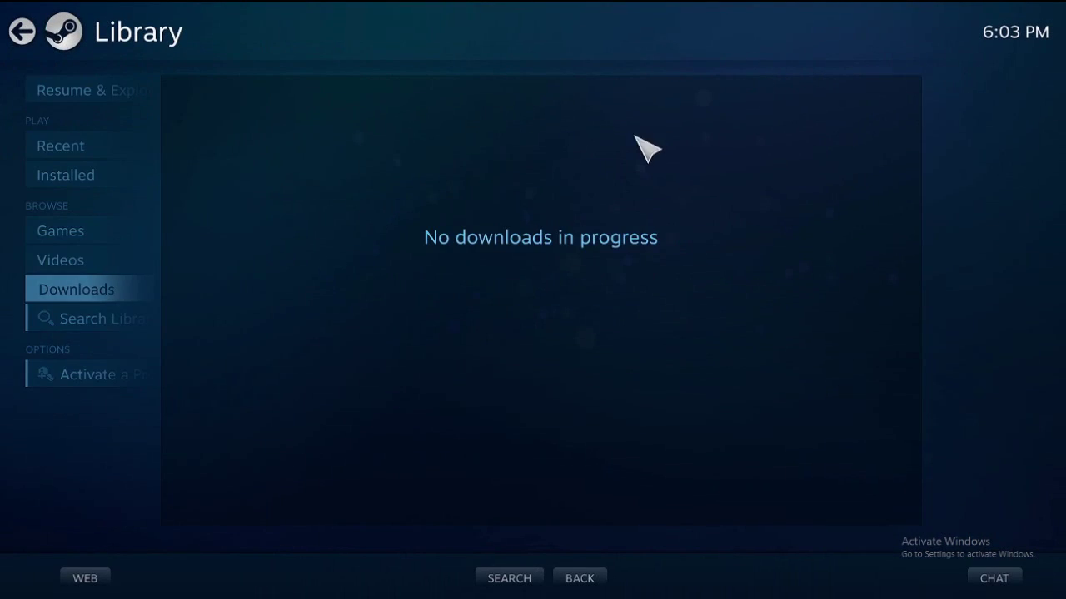
pyautogui.click(182, 227)
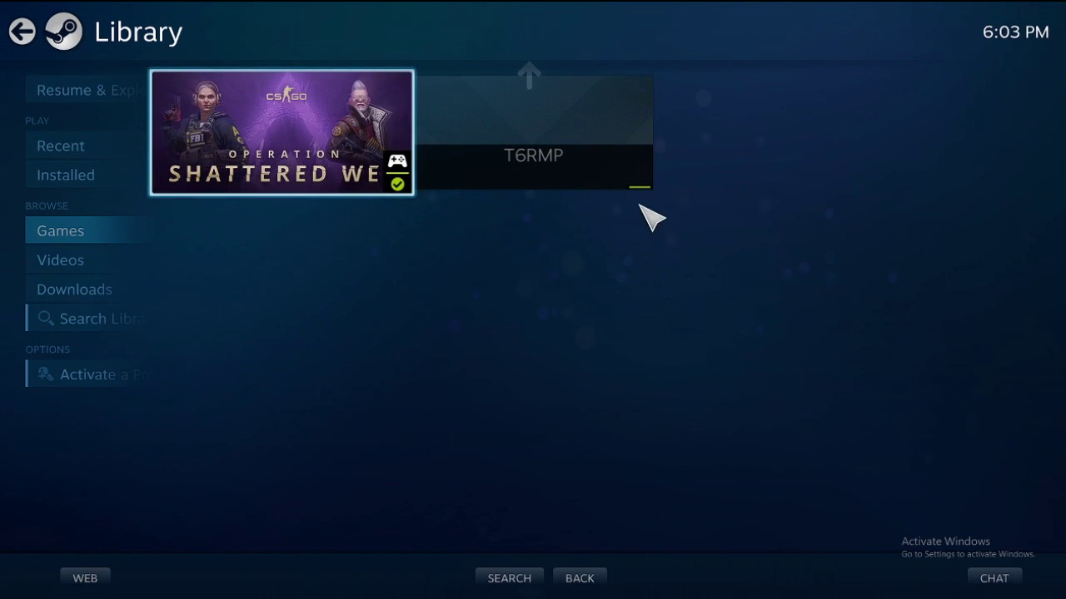
pyautogui.click(482, 160)
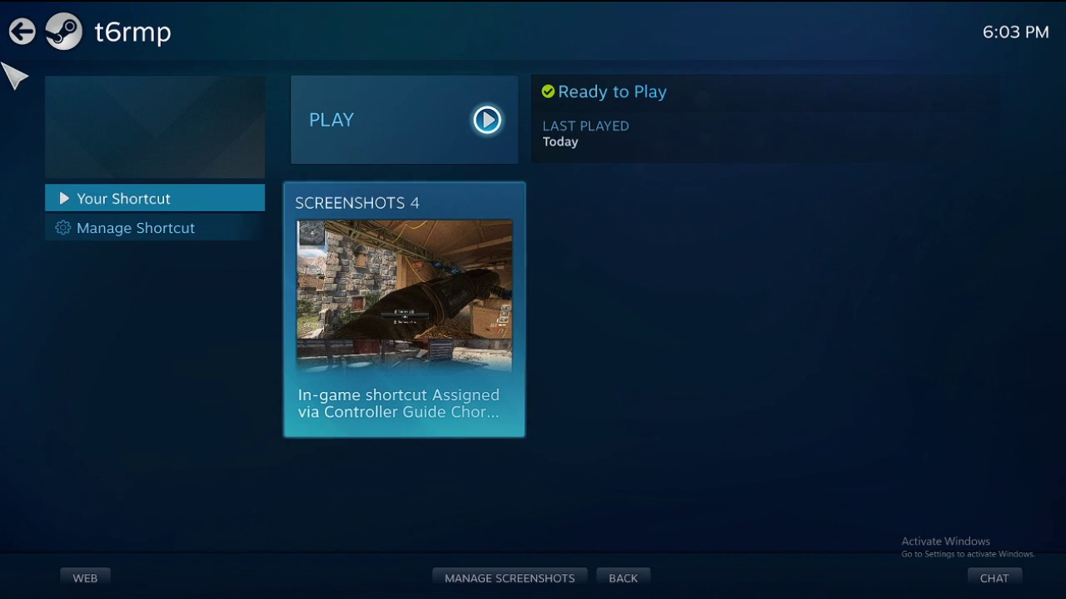
pyautogui.click(22, 32)
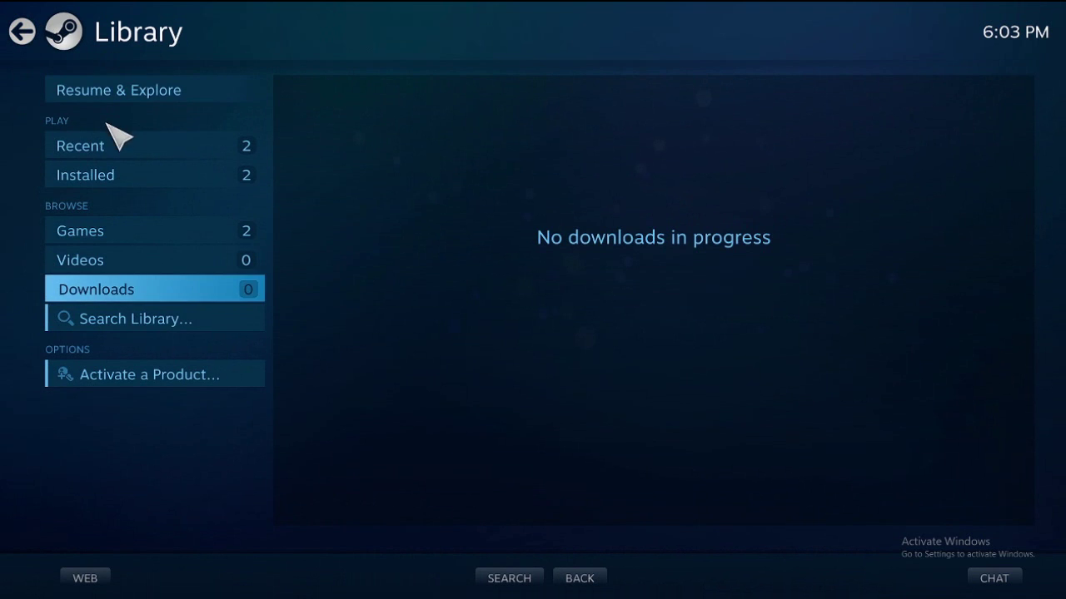
# Step: Look at the Big Picture download settings page, then return to the main settings list
pyautogui.click(23, 33)
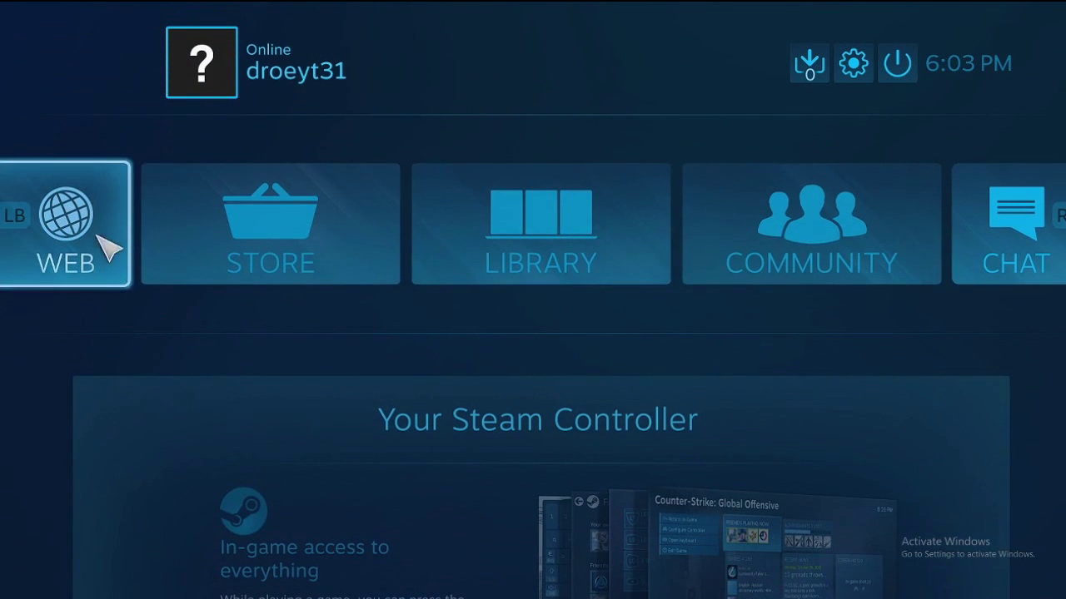
pyautogui.click(851, 64)
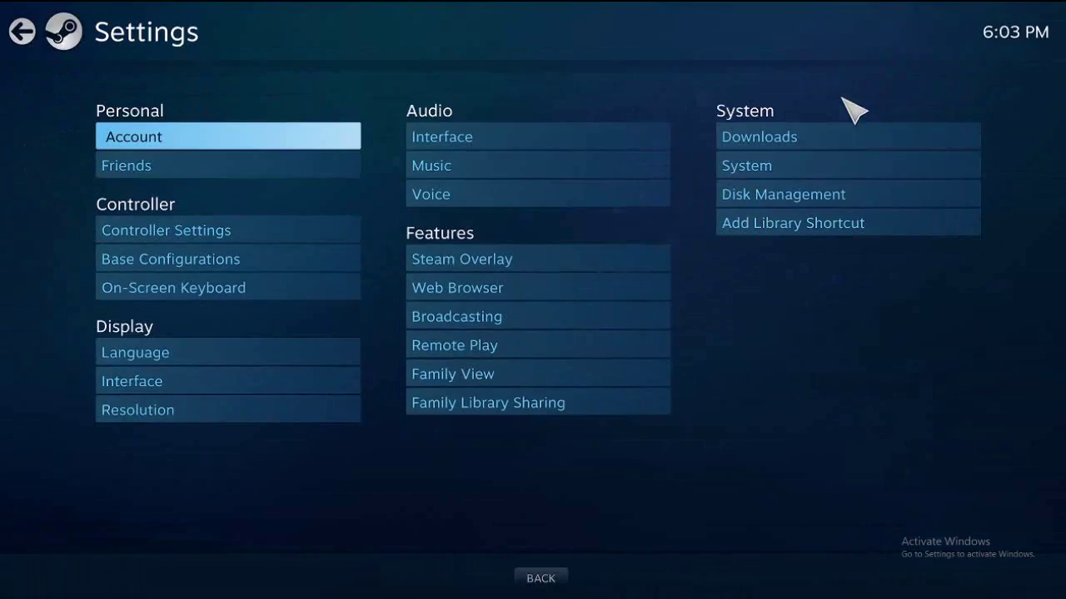
pyautogui.click(814, 135)
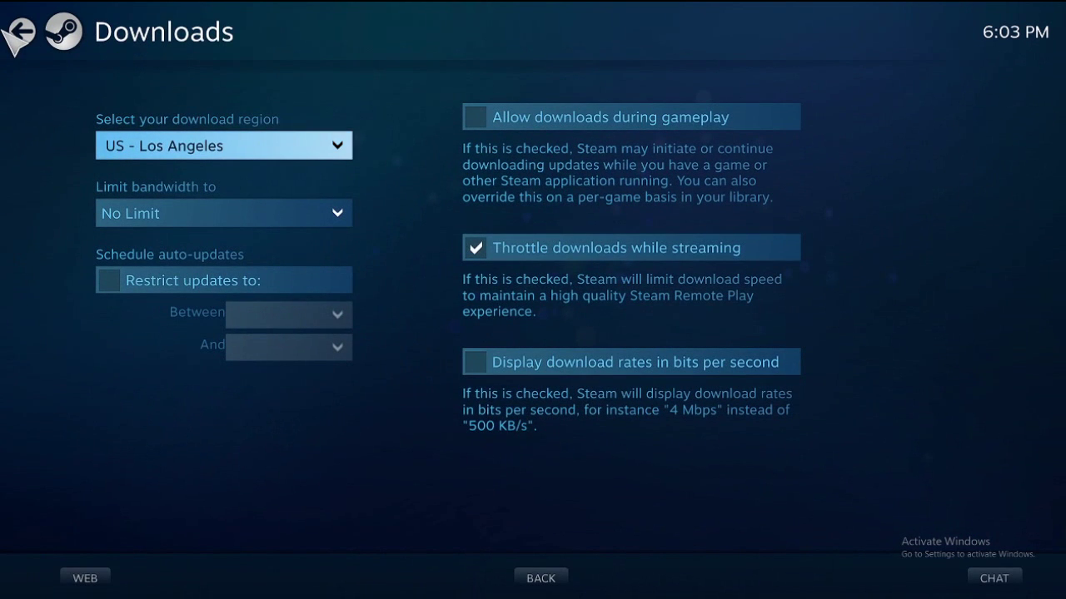
pyautogui.click(24, 33)
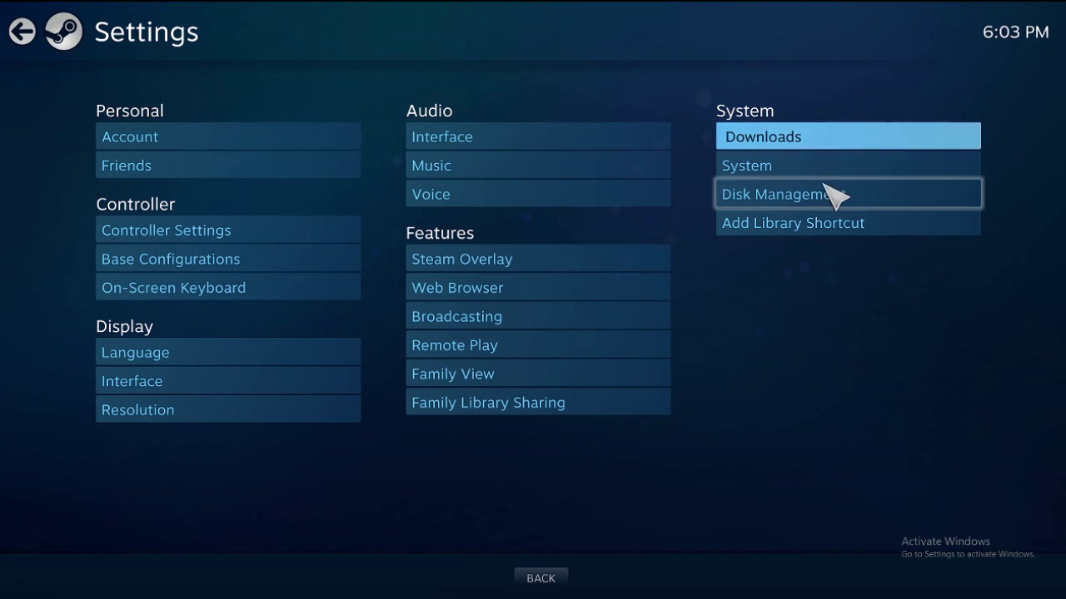
# Step: Go back to the home screen and choose Exit Steam from the power menu
pyautogui.click(545, 579)
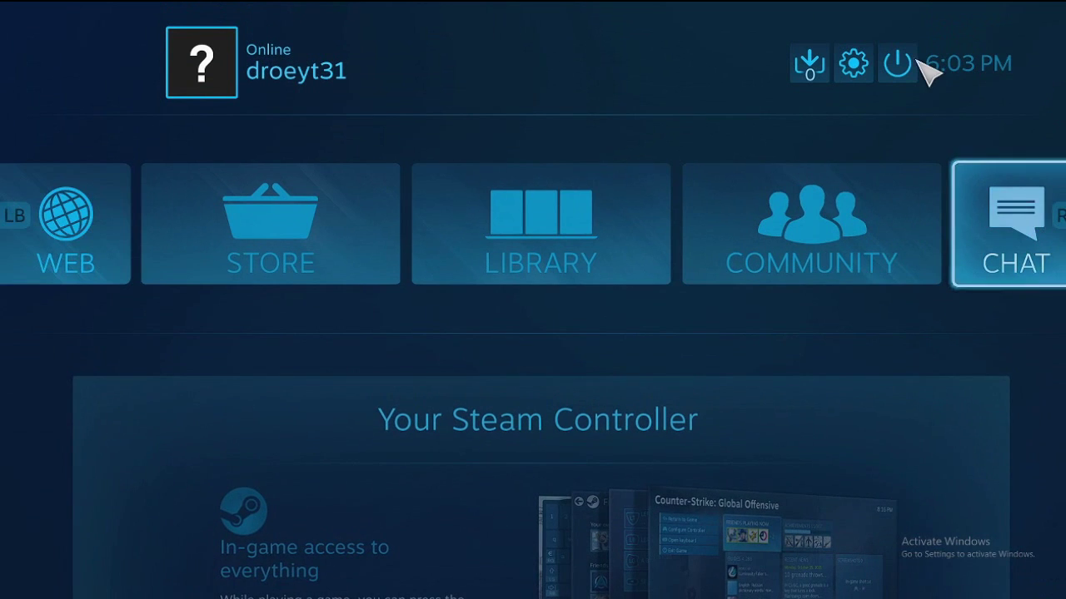
pyautogui.click(913, 65)
pyautogui.click(511, 274)
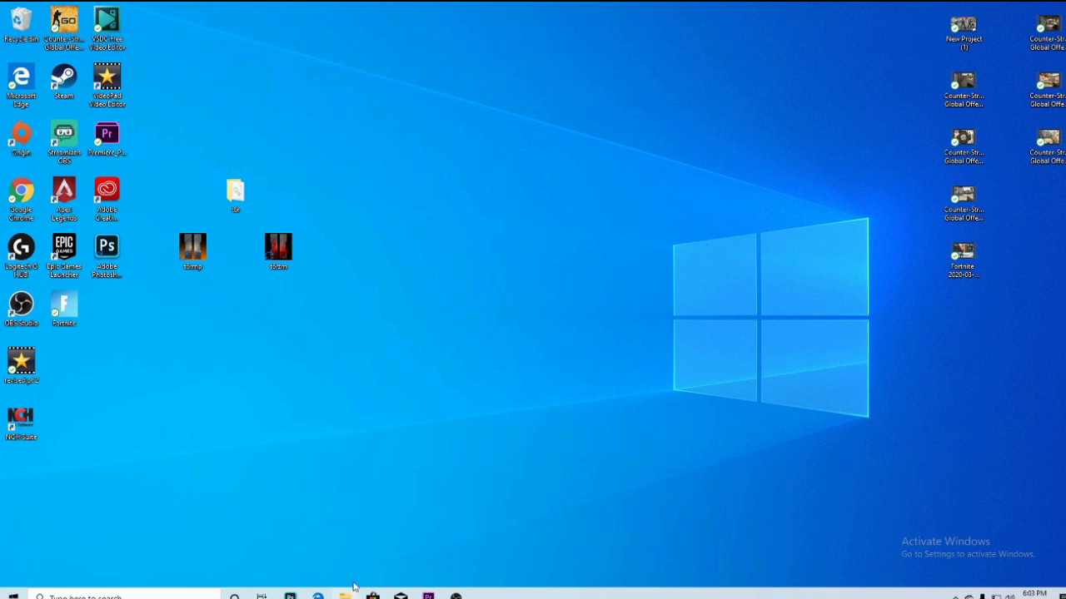
# Step: Close the leftover Steam window, minimize OBS, and relaunch Steam from its desktop shortcut
pyautogui.click(455, 596)
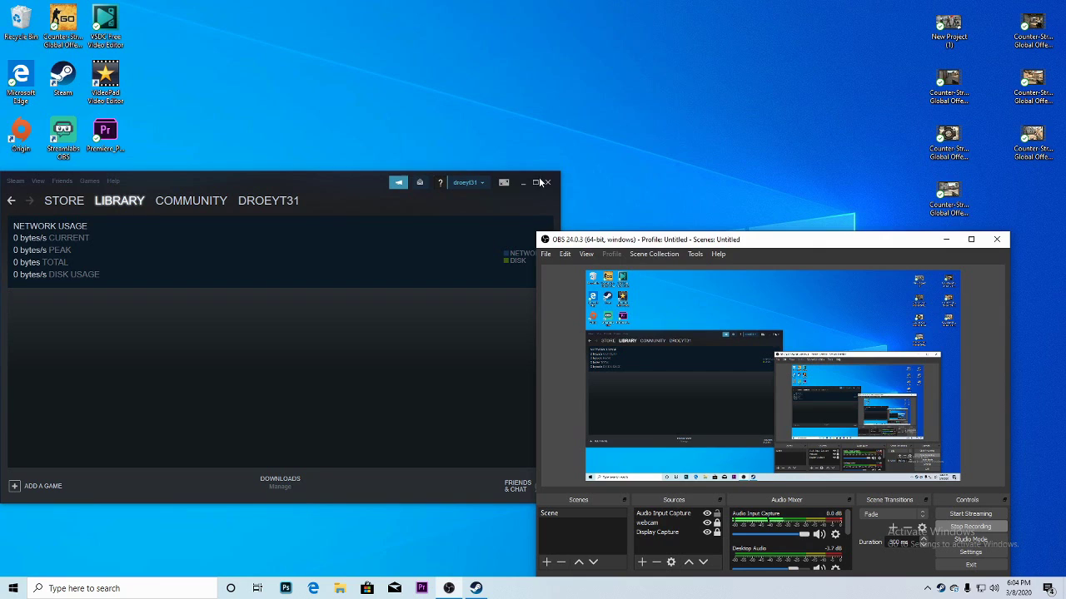
pyautogui.click(551, 182)
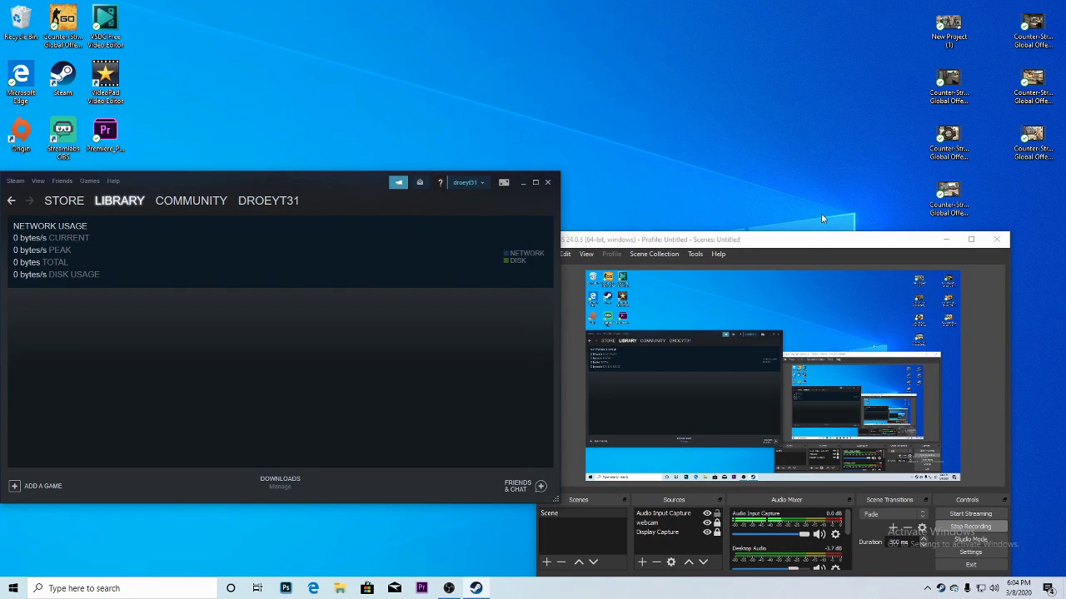
pyautogui.click(547, 182)
pyautogui.click(945, 240)
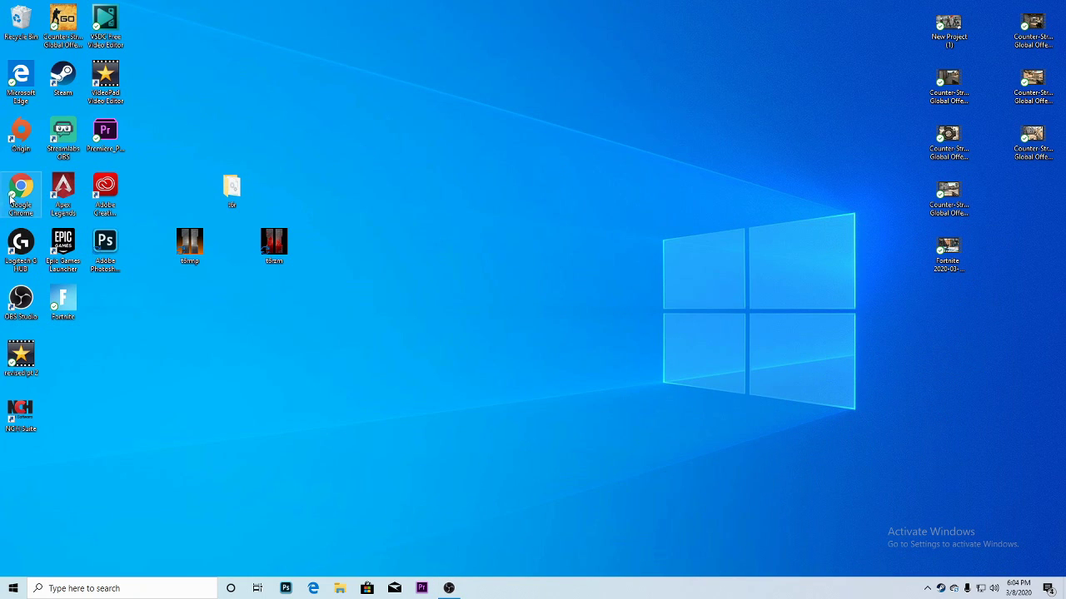
pyautogui.doubleClick(63, 79)
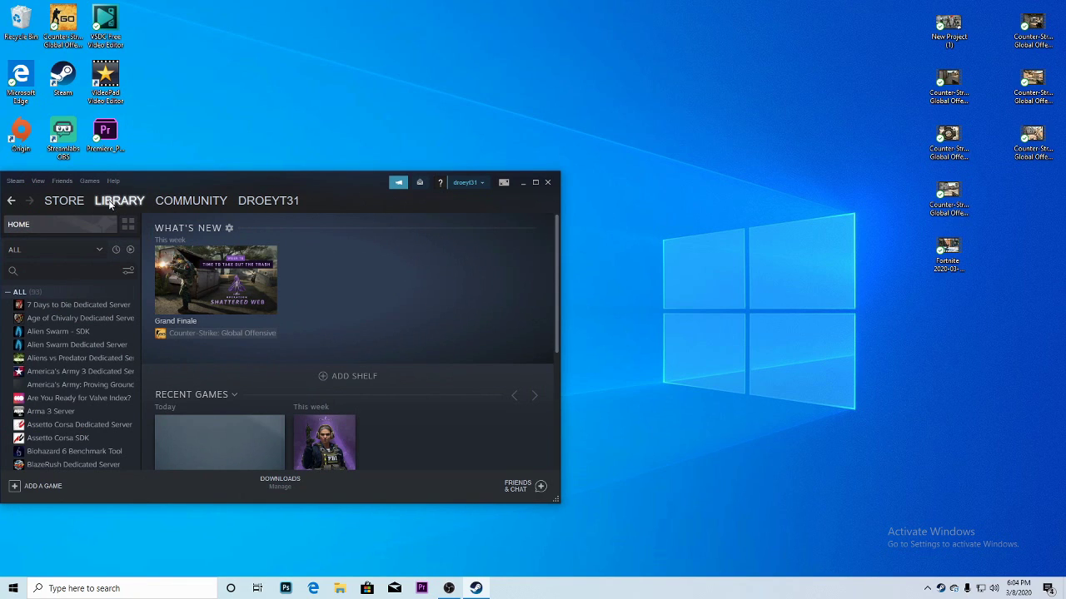
# Step: From Library Downloads, choose Add a Non-Steam Game and browse the disk for a program
pyautogui.moveTo(131, 205)
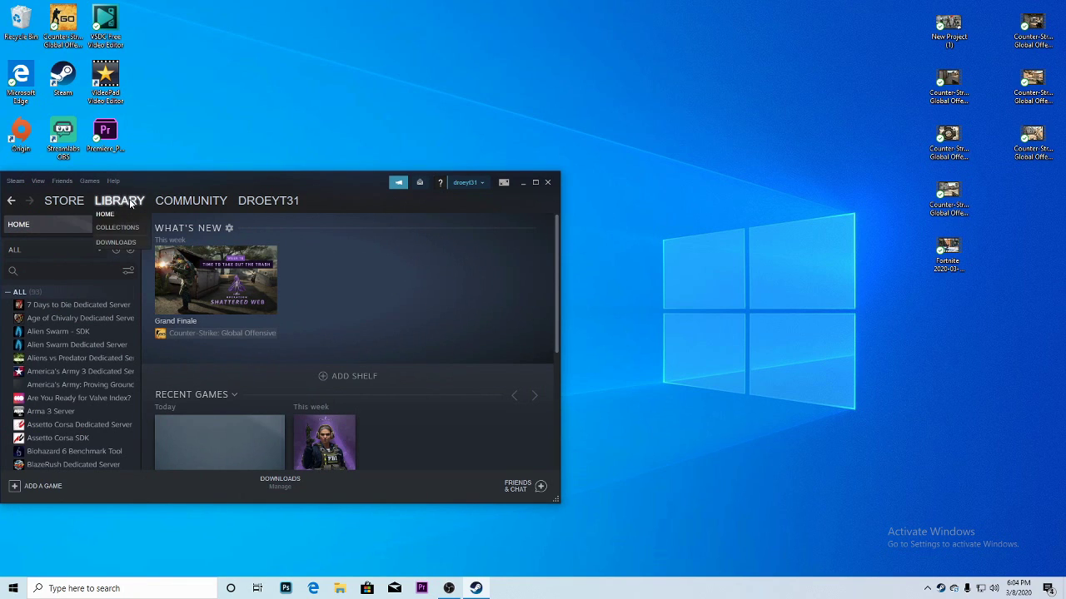
pyautogui.click(129, 242)
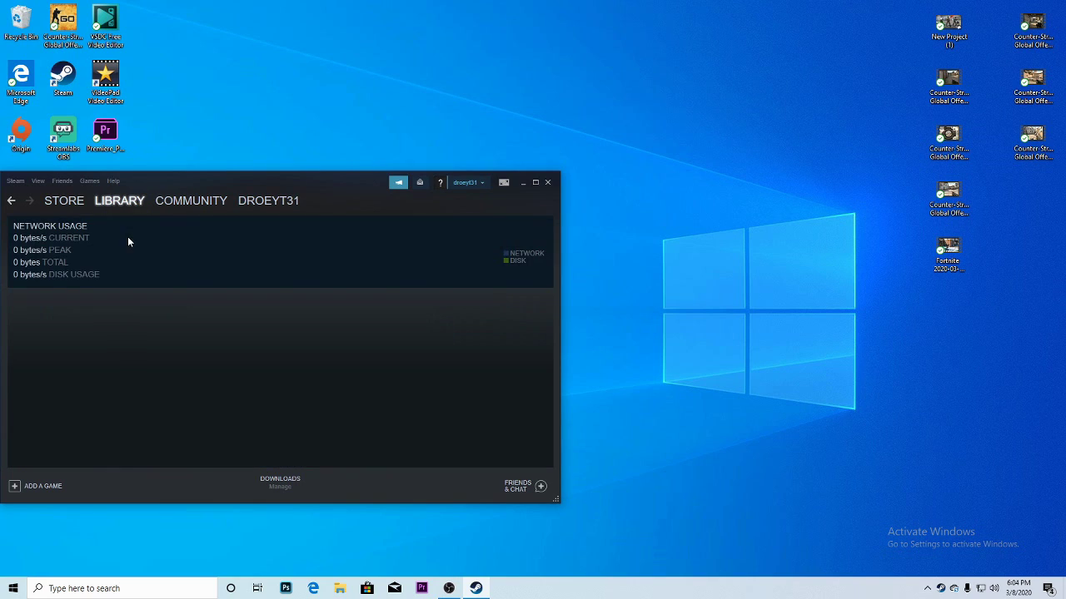
pyautogui.click(13, 485)
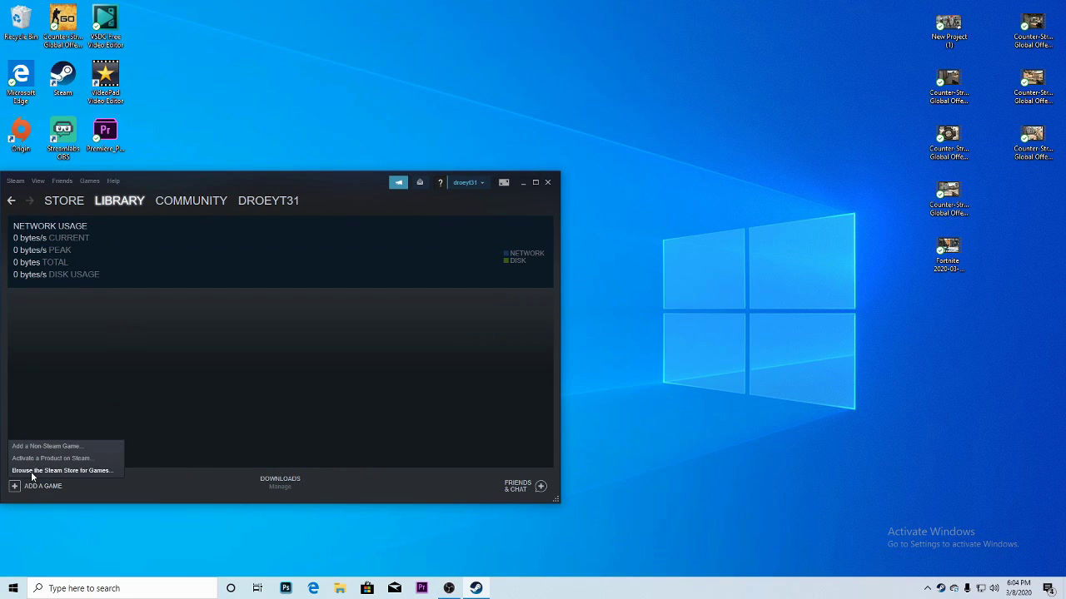
pyautogui.click(43, 447)
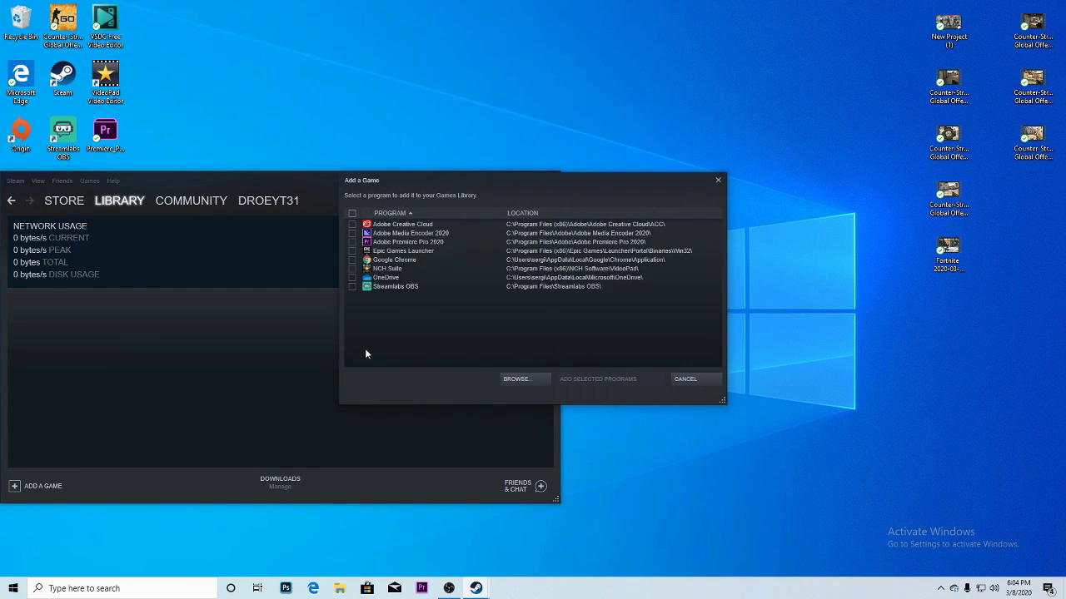
pyautogui.scroll(-3, 425, 299)
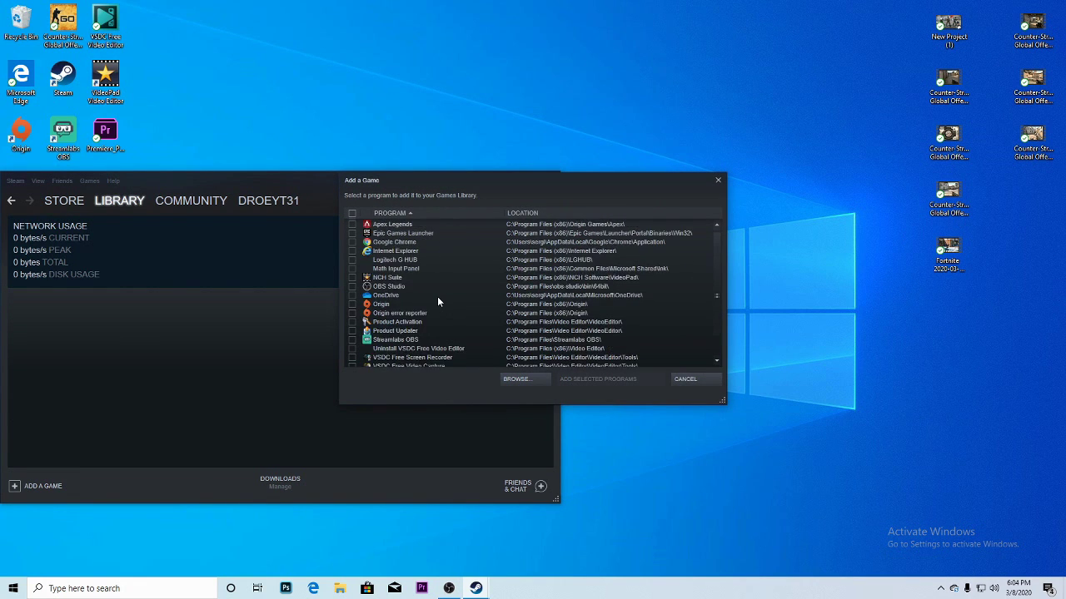
pyautogui.scroll(3, 413, 358)
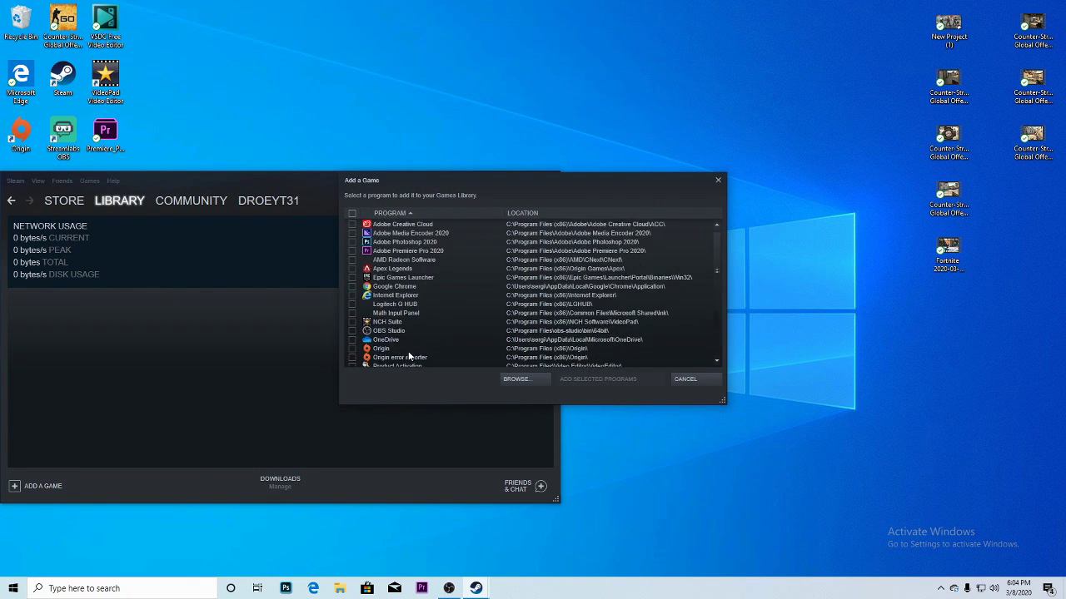
pyautogui.scroll(-3, 375, 316)
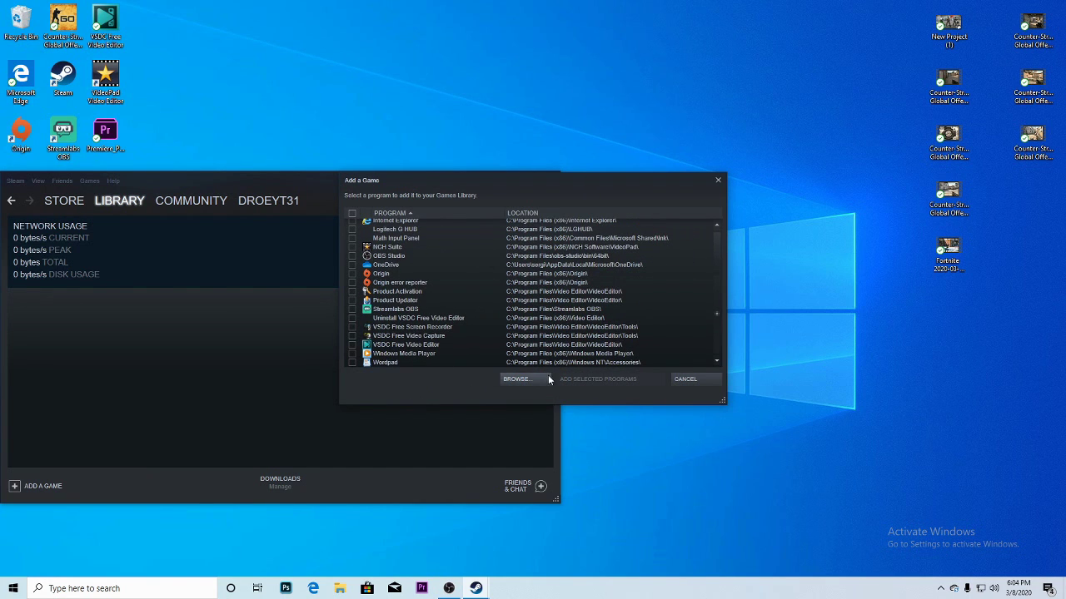
pyautogui.click(514, 380)
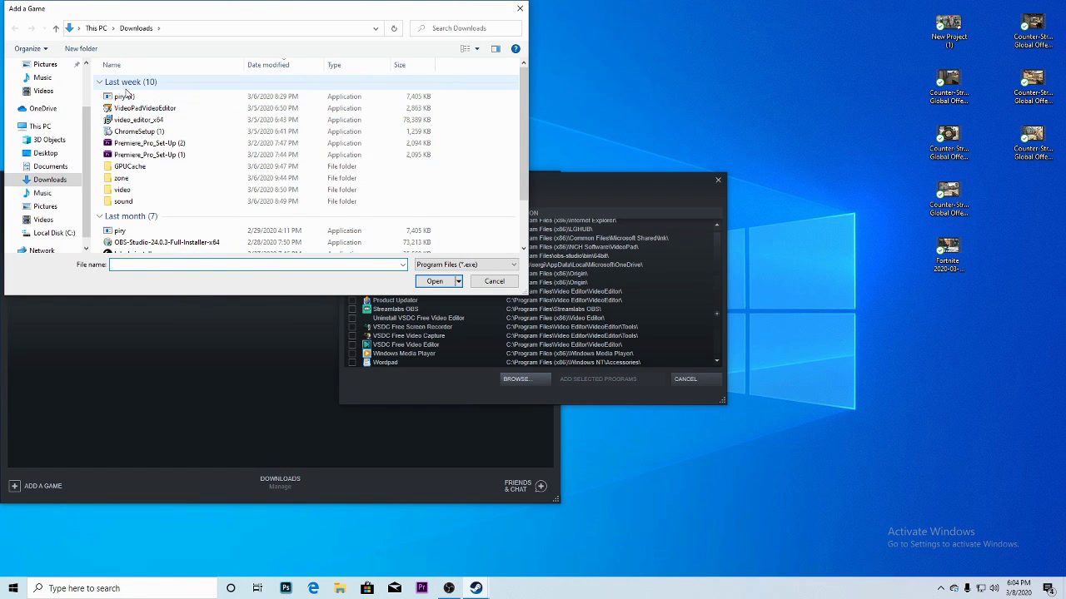
pyautogui.scroll(-2, 148, 166)
pyautogui.scroll(2, 150, 136)
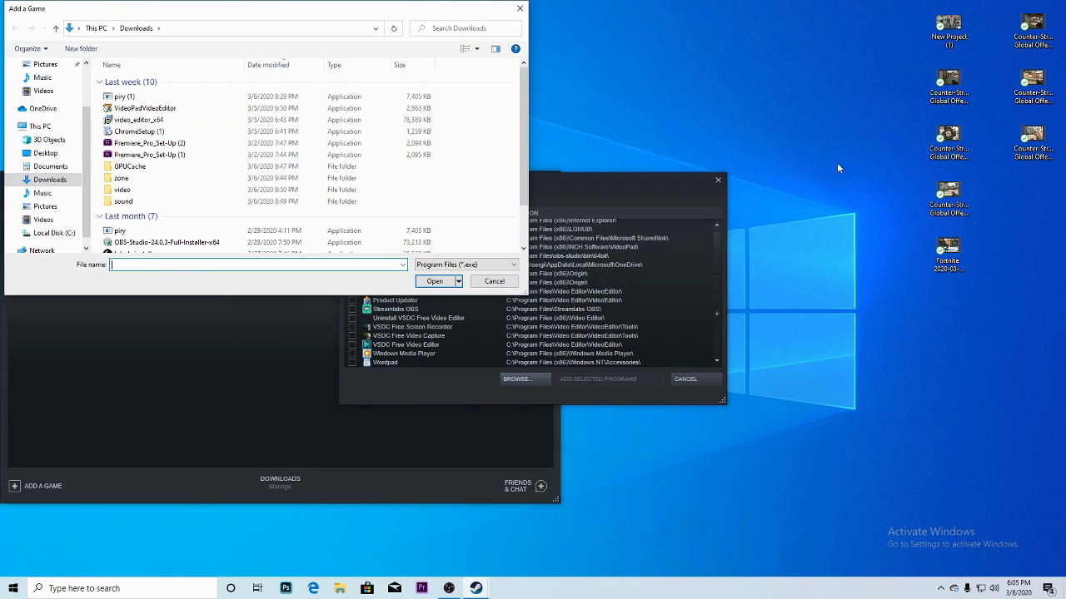
# Step: Cancel the file browser, move aside and close the Steam window, then close Add a Game
pyautogui.click(519, 8)
pyautogui.click(298, 203)
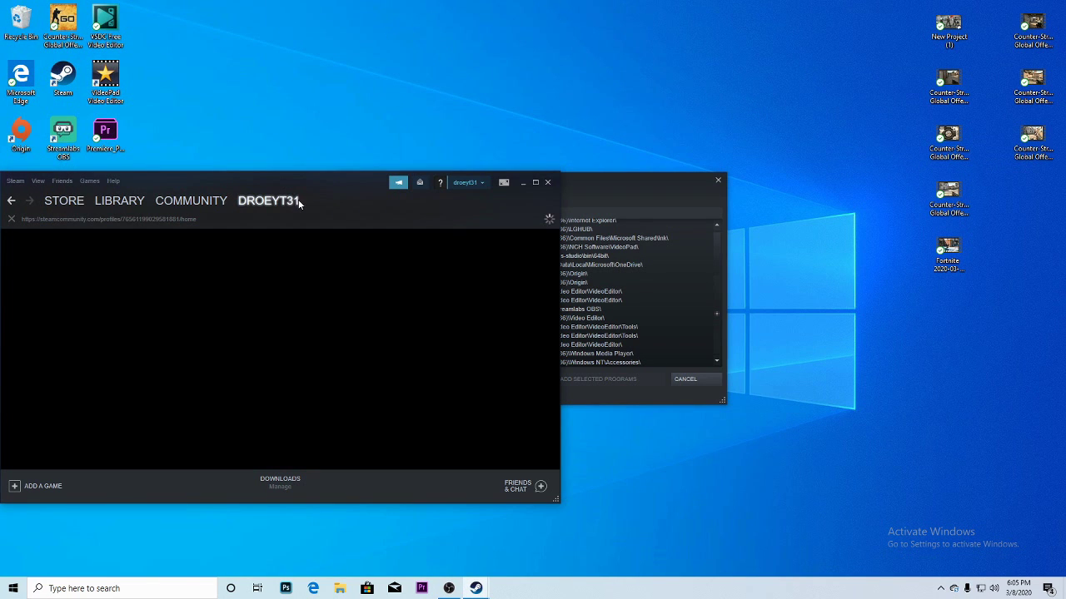
pyautogui.moveTo(334, 178); pyautogui.dragTo(424, 311)
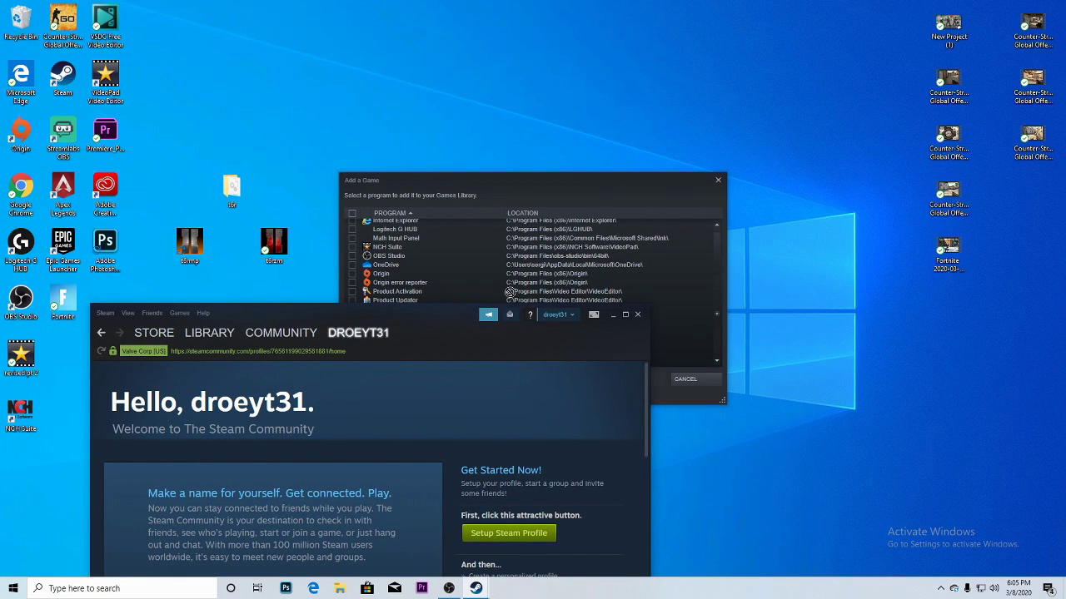
pyautogui.click(188, 250)
pyautogui.click(845, 16)
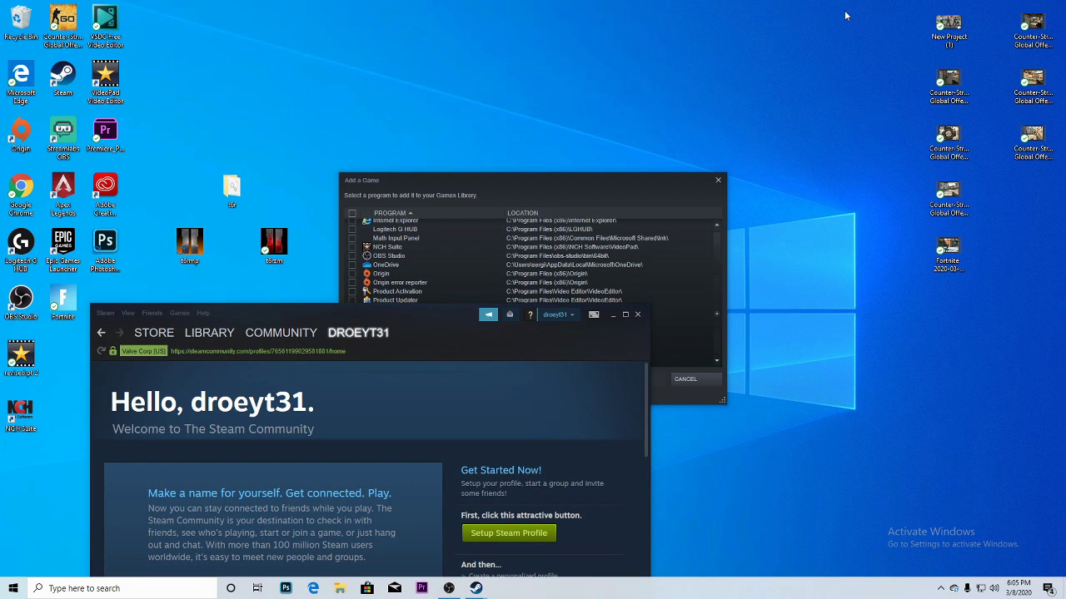
pyautogui.click(637, 314)
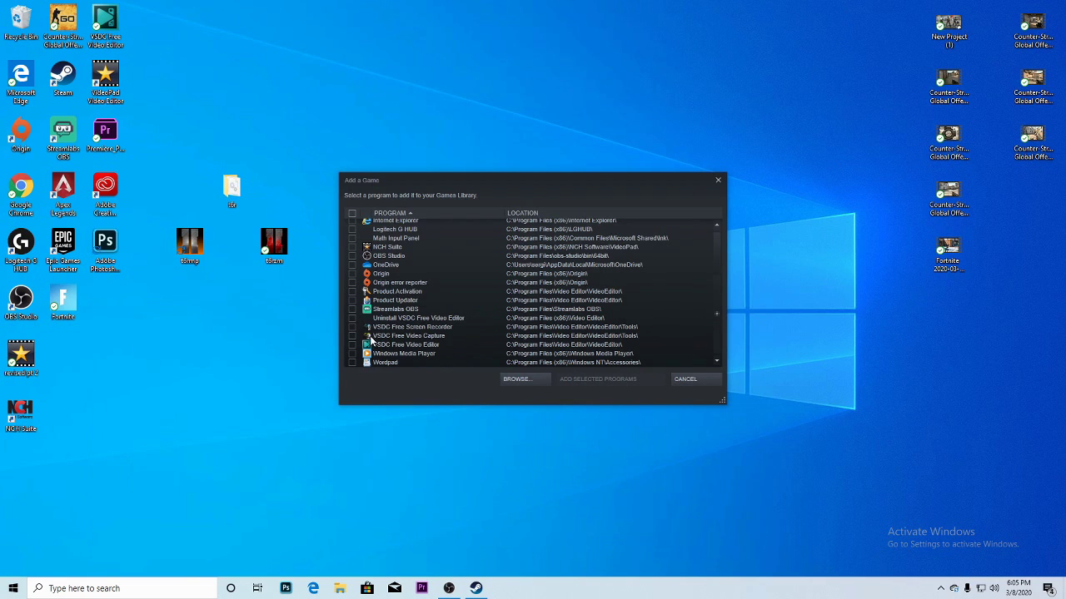
pyautogui.scroll(3, 374, 337)
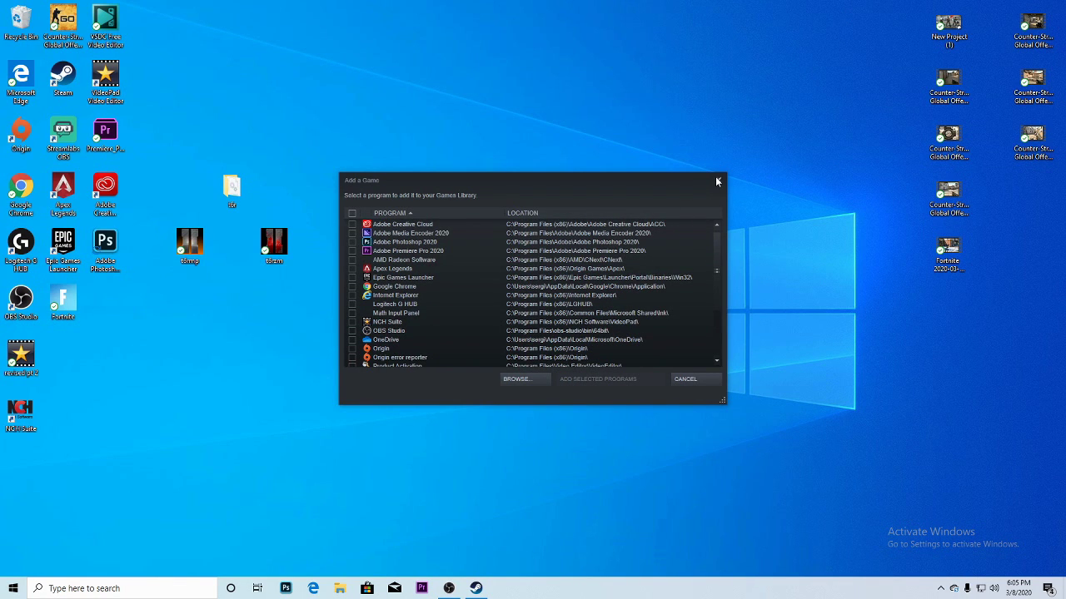
pyautogui.click(715, 180)
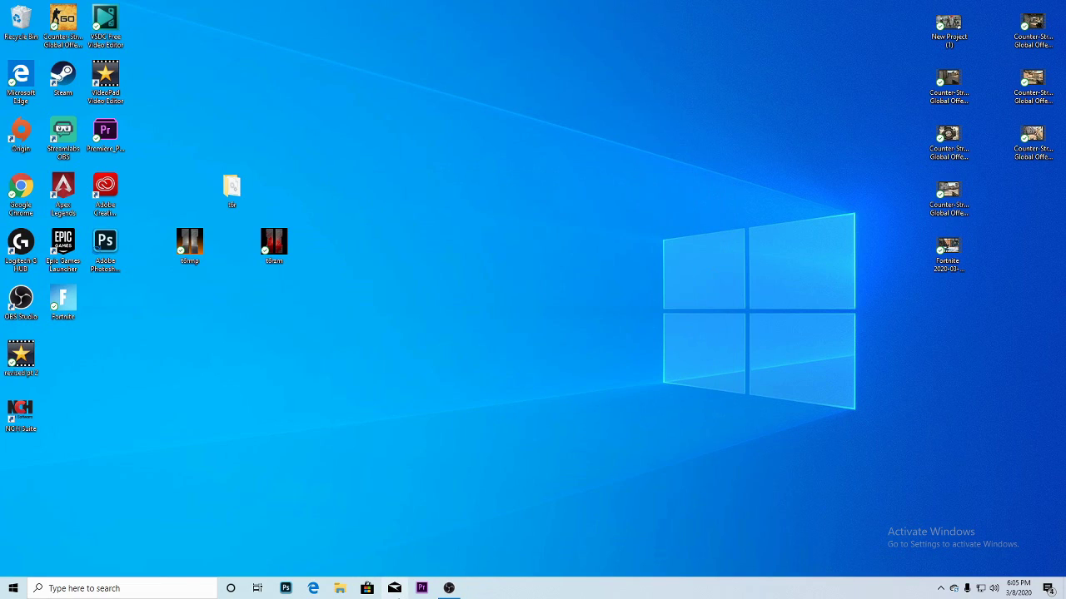